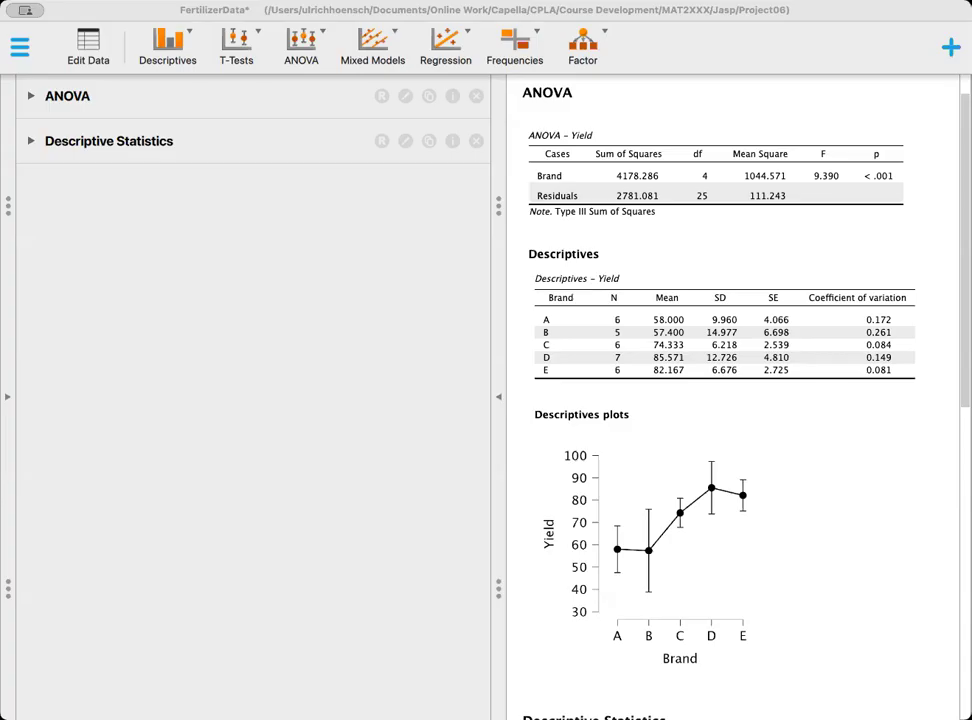
- Examine the Brand and Yield columns of the fertilizer data set and return to the analyses
left_click(88, 42)
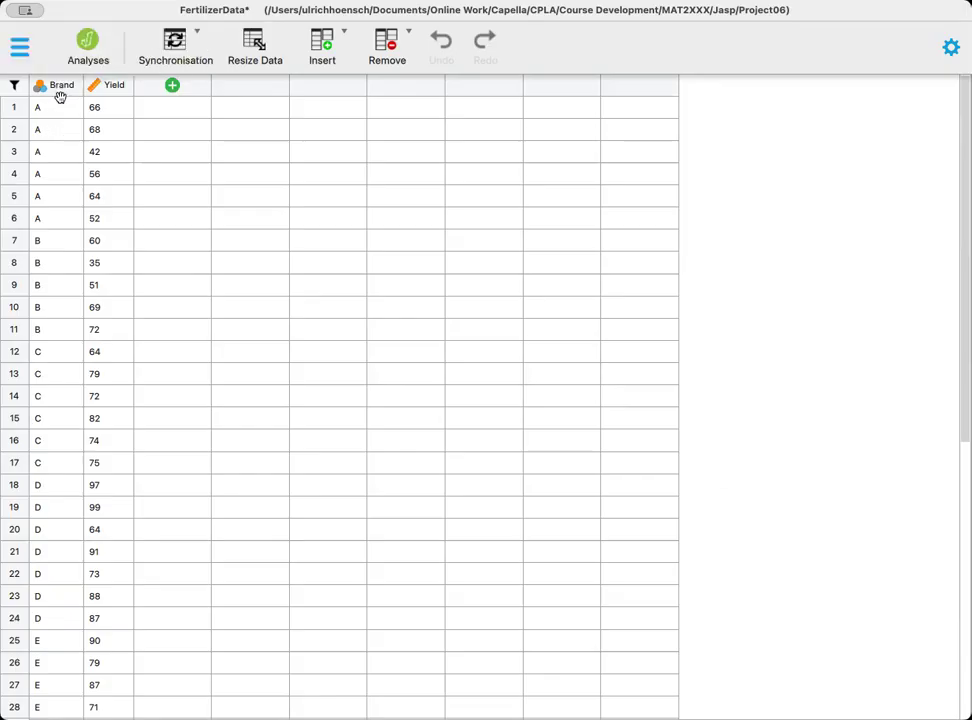
scroll(48, 521, "down", 5)
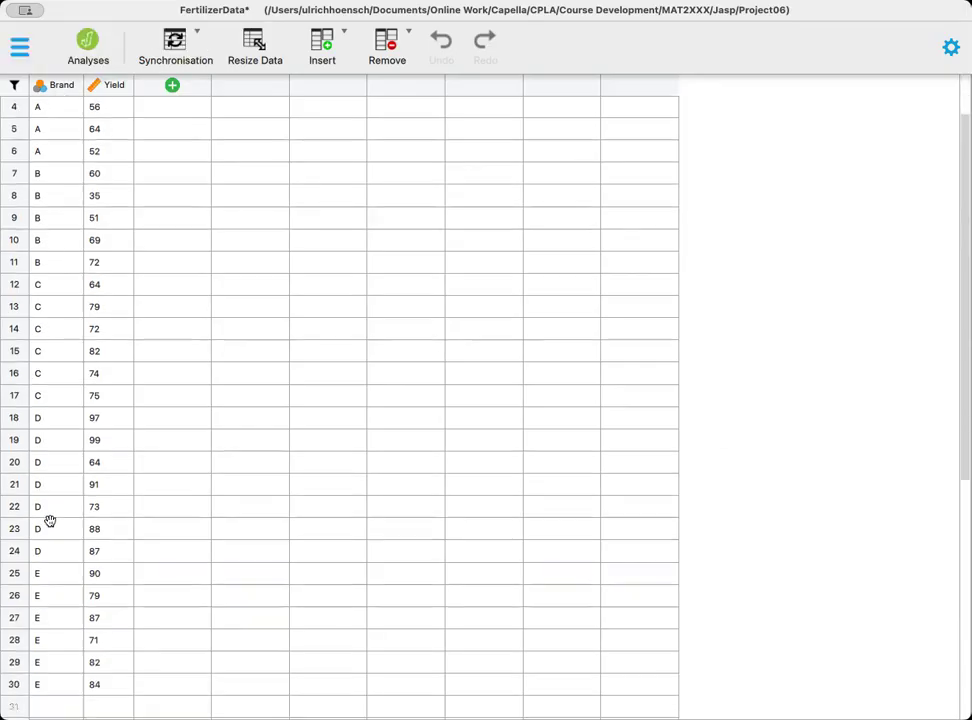
scroll(50, 521, "up", 5)
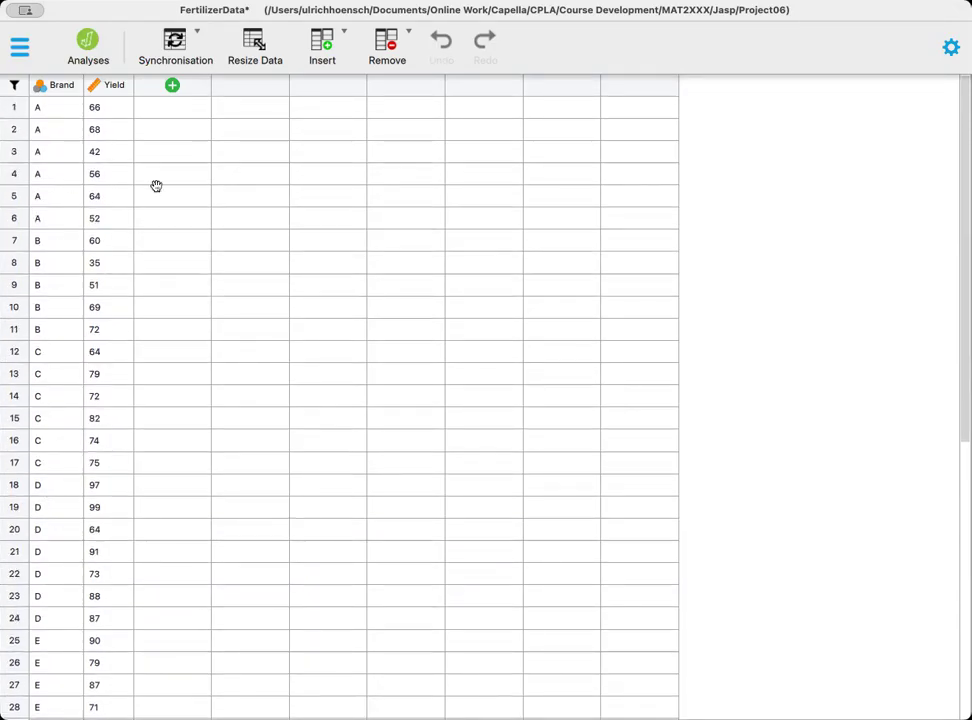
left_click(108, 108)
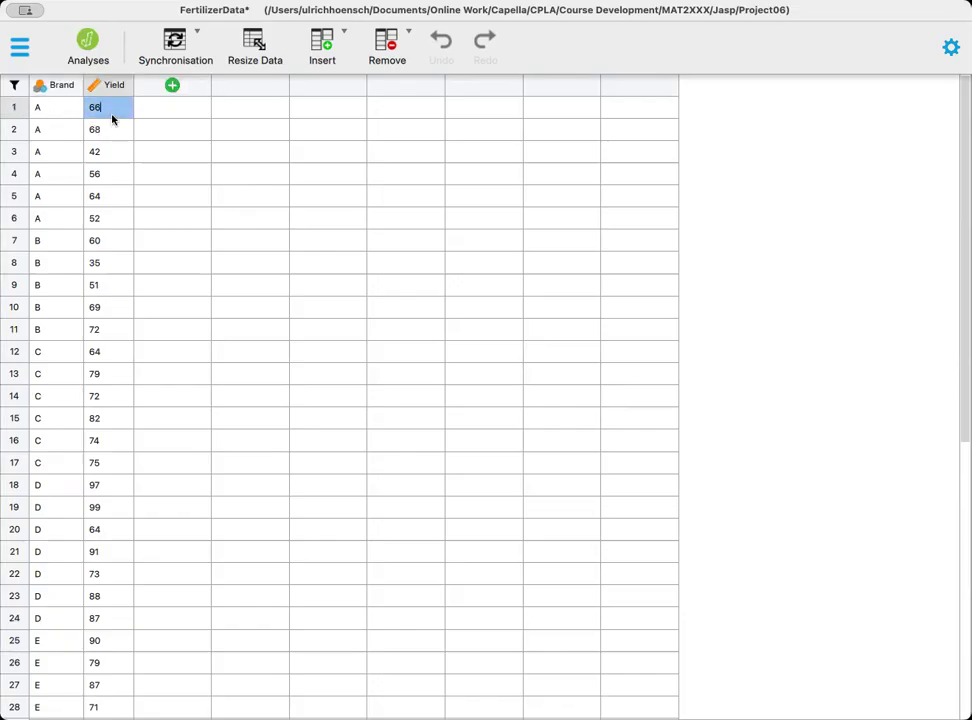
scroll(45, 150, "down", 5)
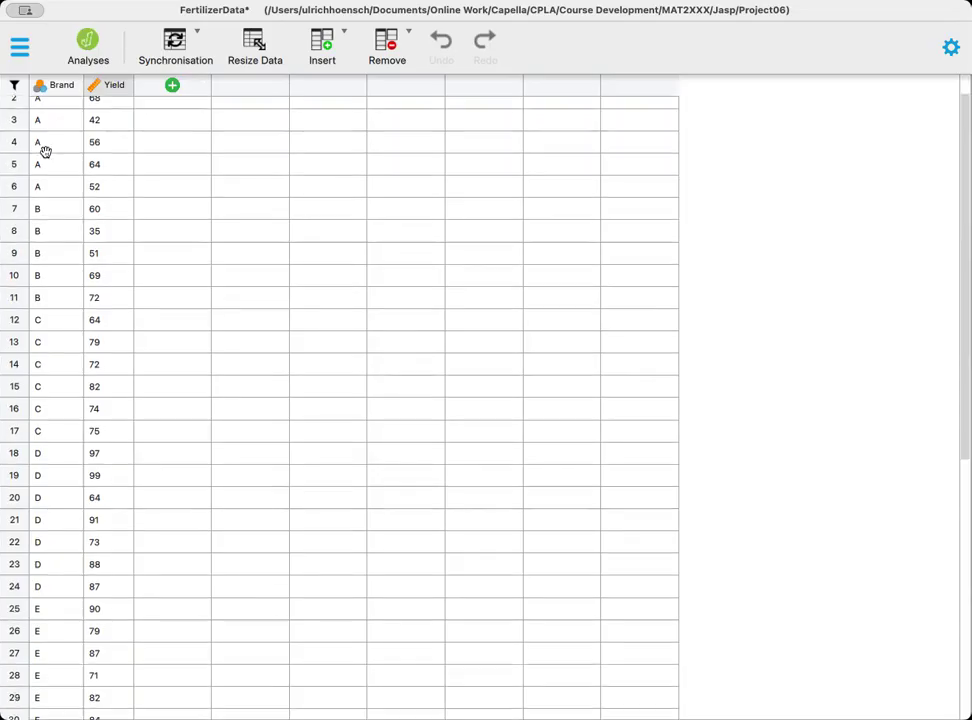
scroll(43, 150, "up", 5)
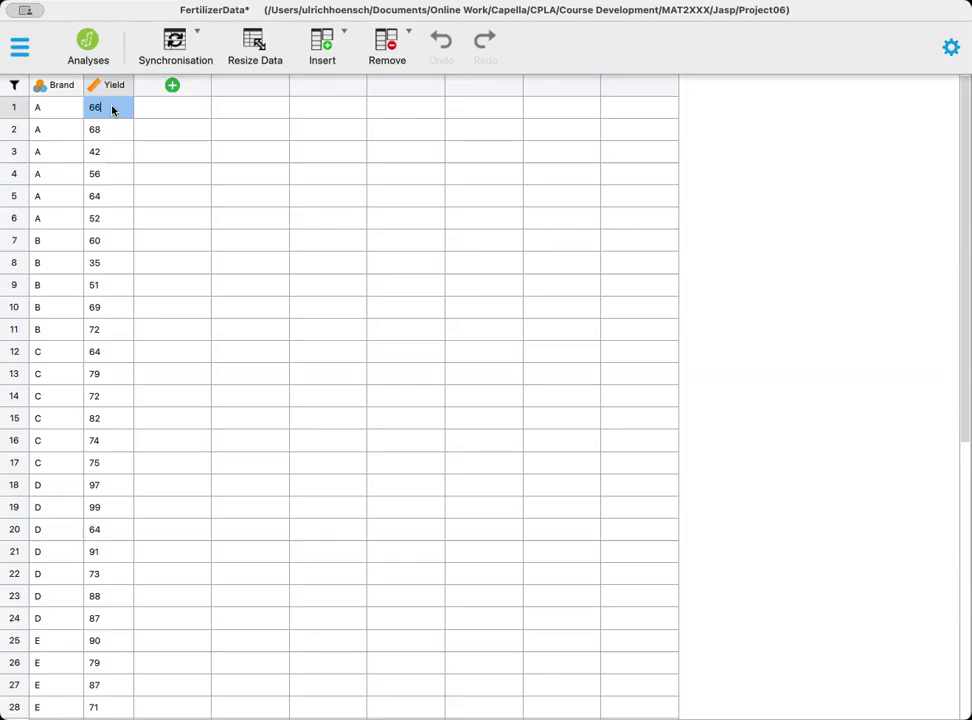
left_click(87, 40)
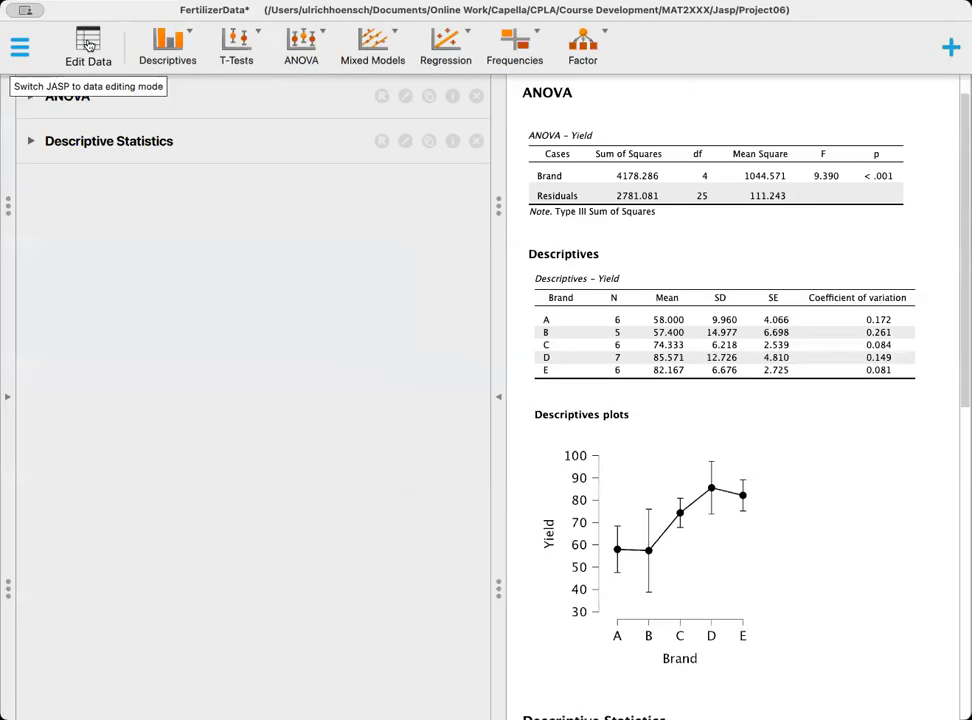
- Remove the existing ANOVA and Descriptive Statistics analyses
left_click(480, 100)
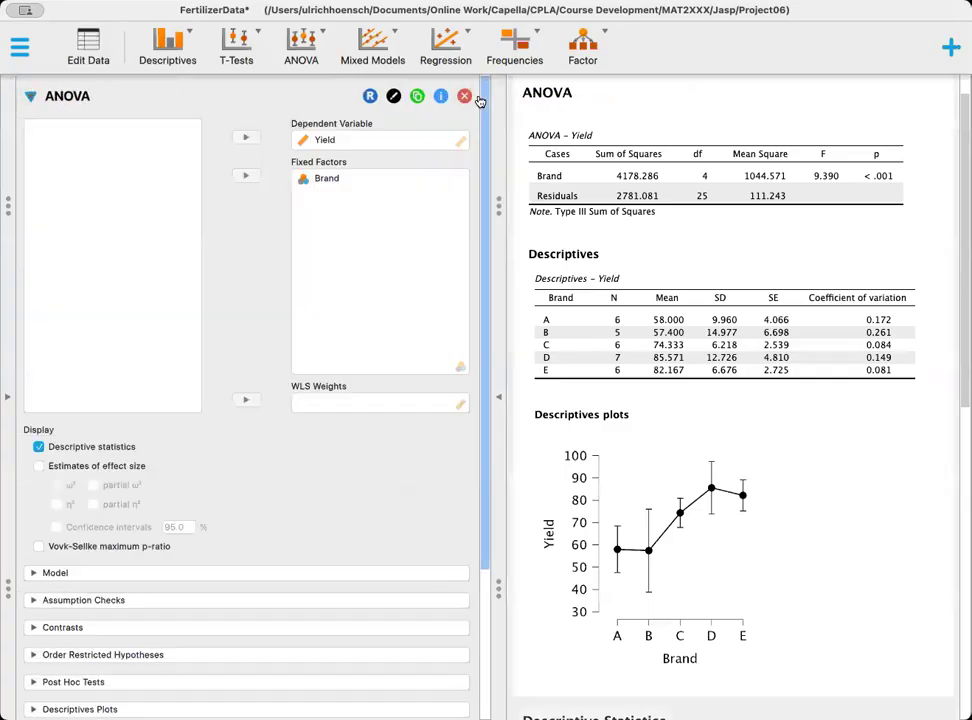
left_click(466, 97)
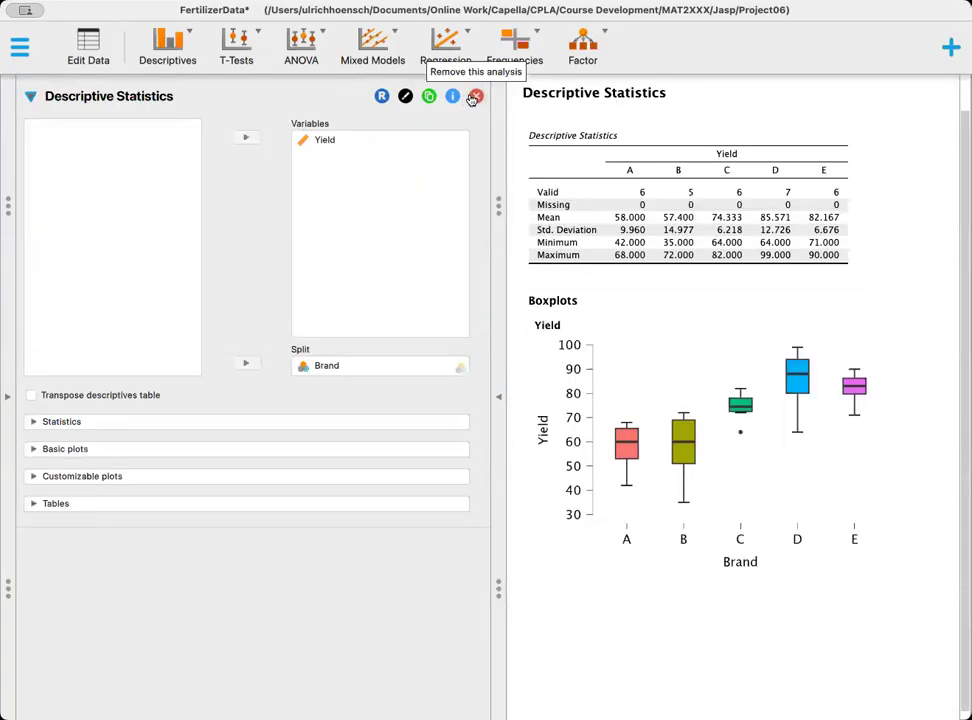
left_click(474, 97)
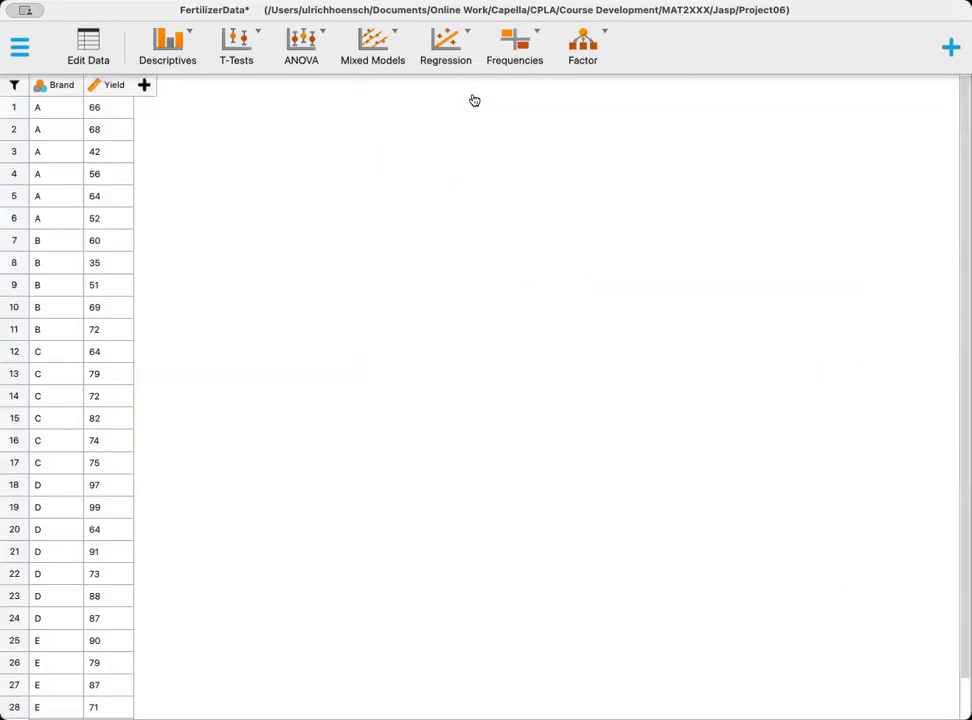
- Create a classical ANOVA with Yield as dependent variable and Brand as fixed factor, including descriptive statistics
left_click(302, 42)
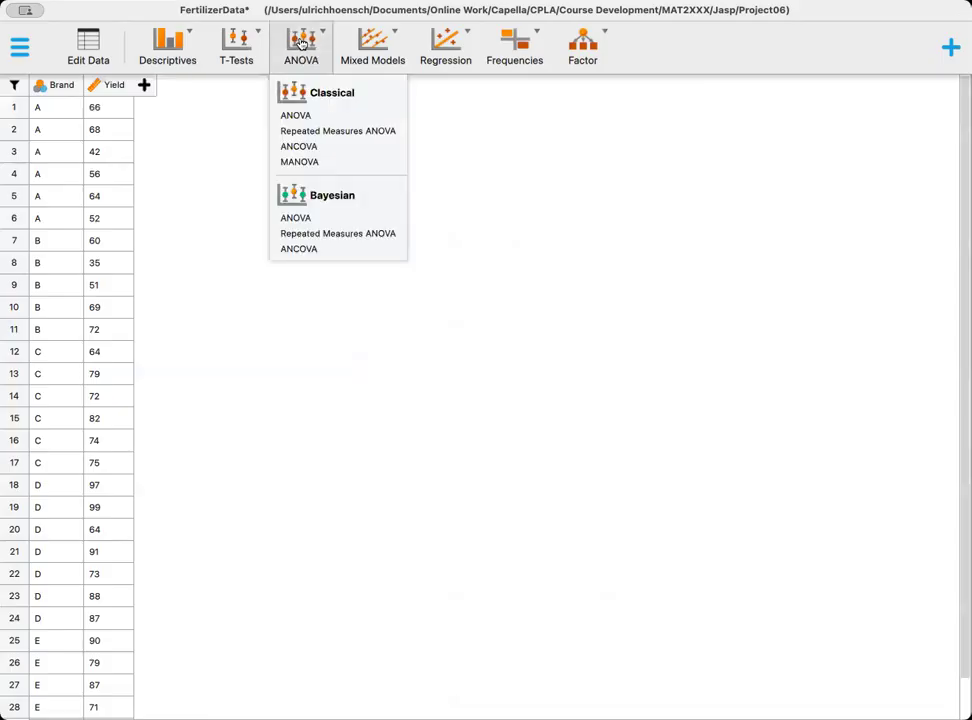
left_click(300, 117)
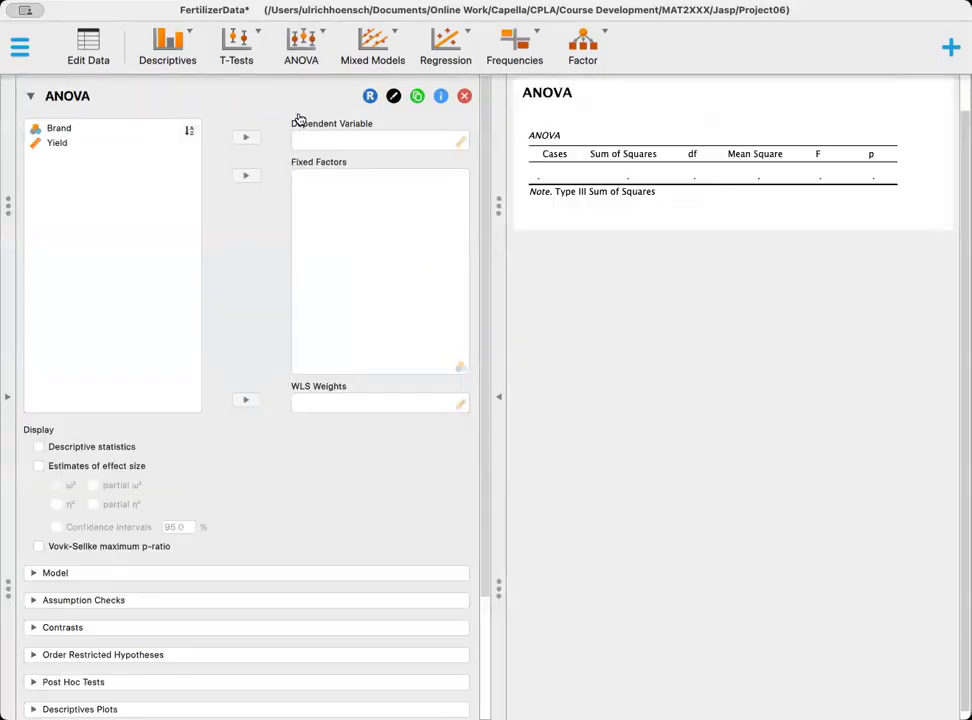
left_click(52, 130)
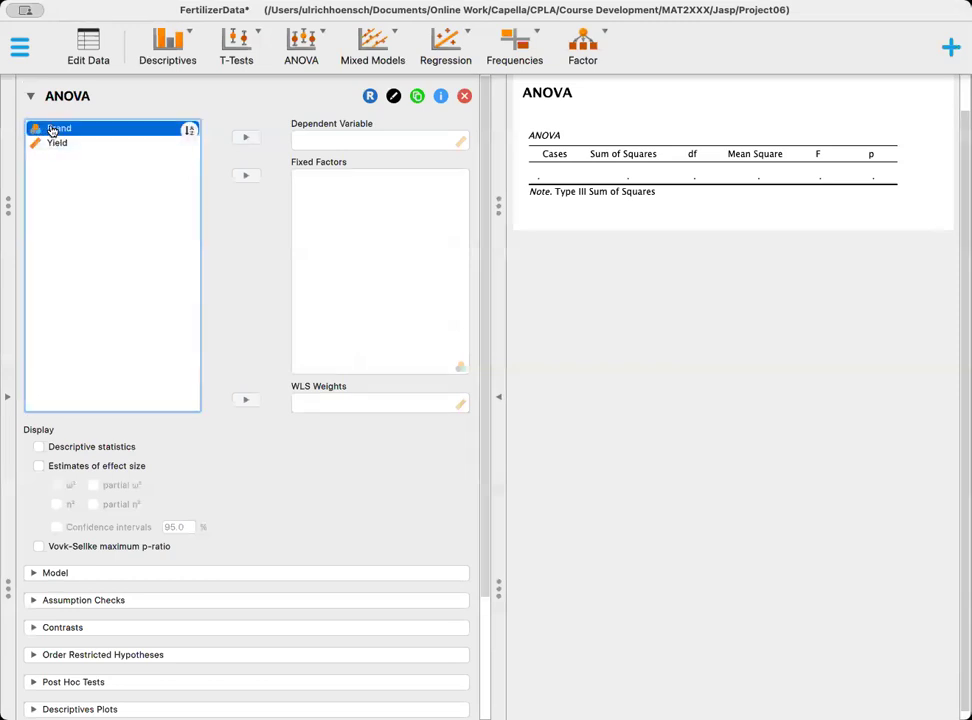
left_click(56, 143)
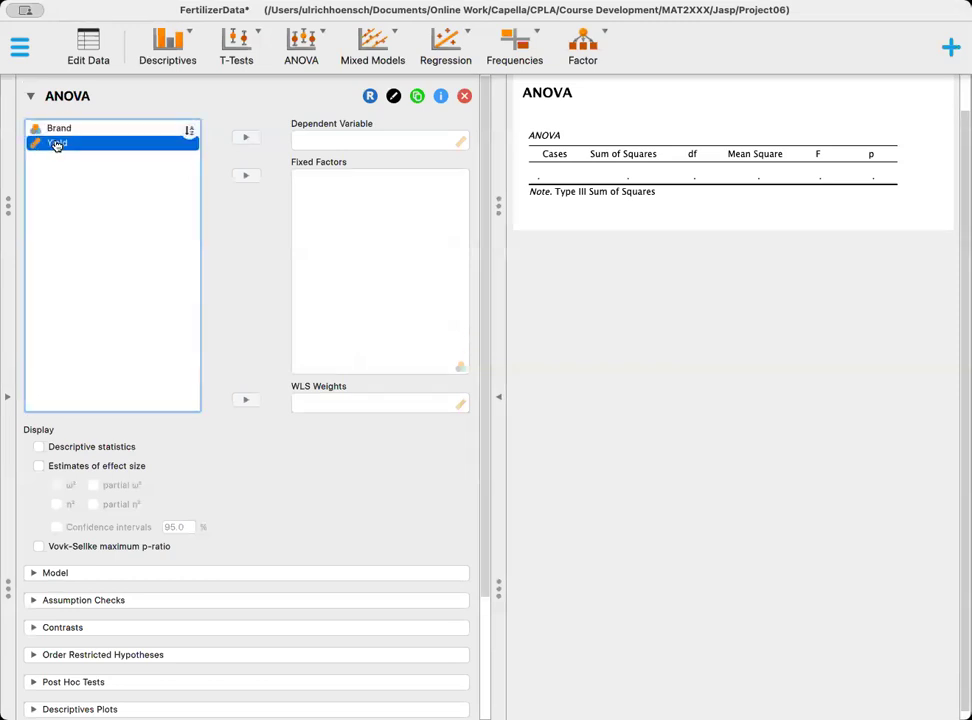
left_click(247, 139)
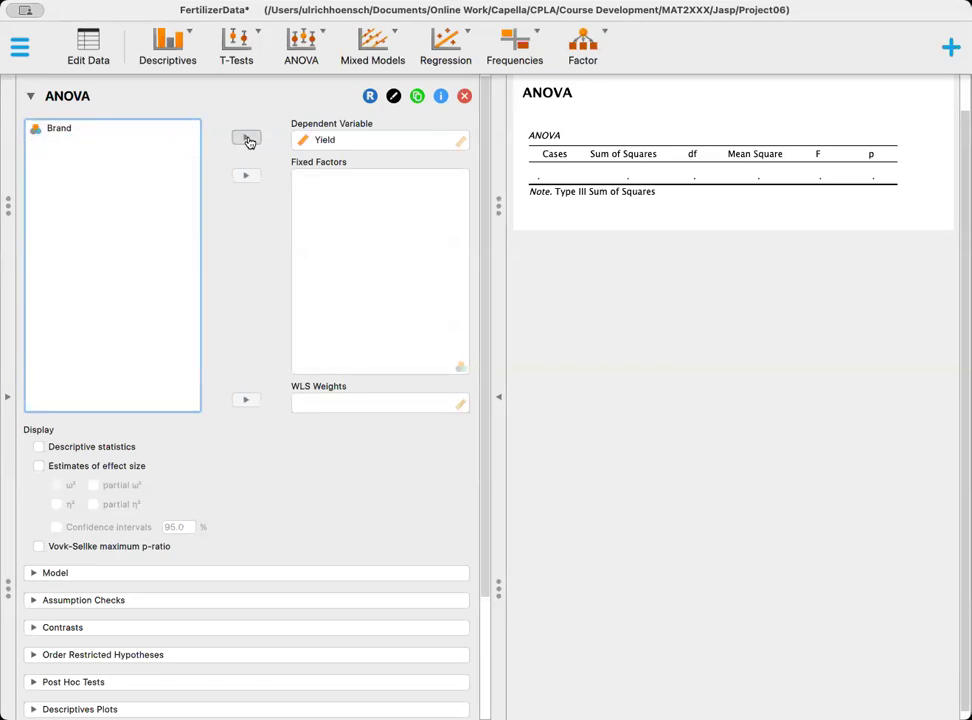
left_click(60, 129)
left_click(246, 175)
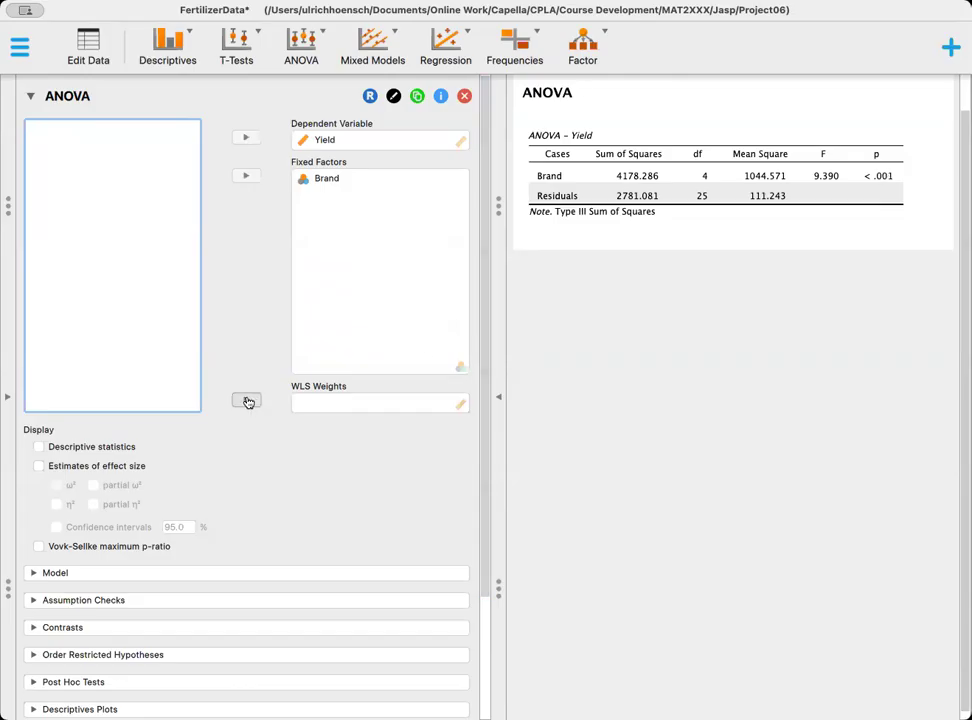
left_click(40, 448)
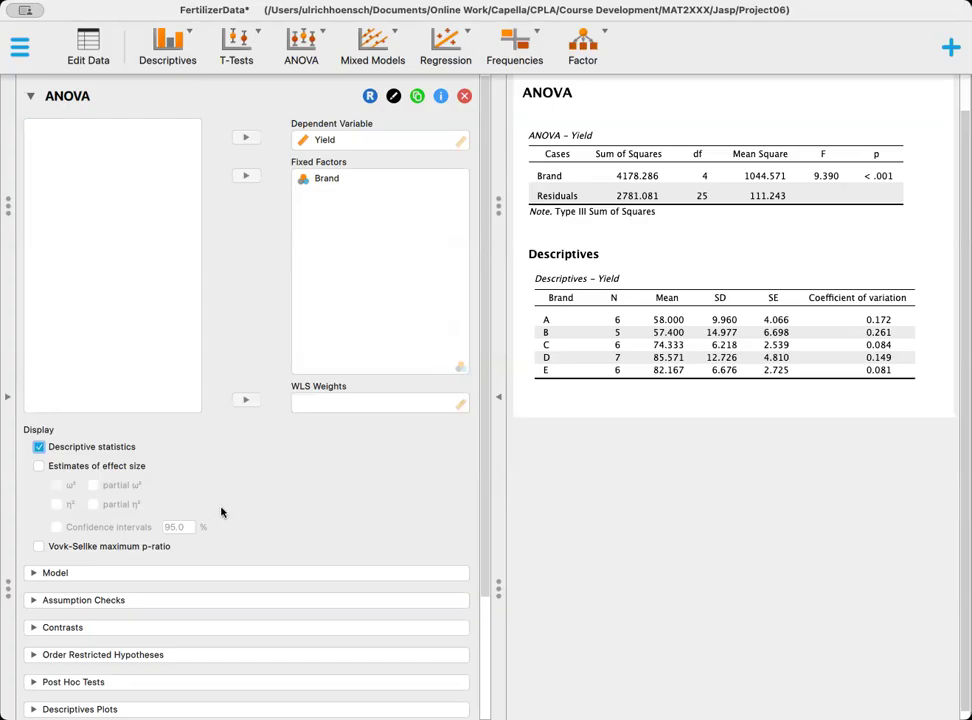
- Add a descriptives plot to the ANOVA with Brand on the horizontal axis
scroll(221, 512, "down", 3)
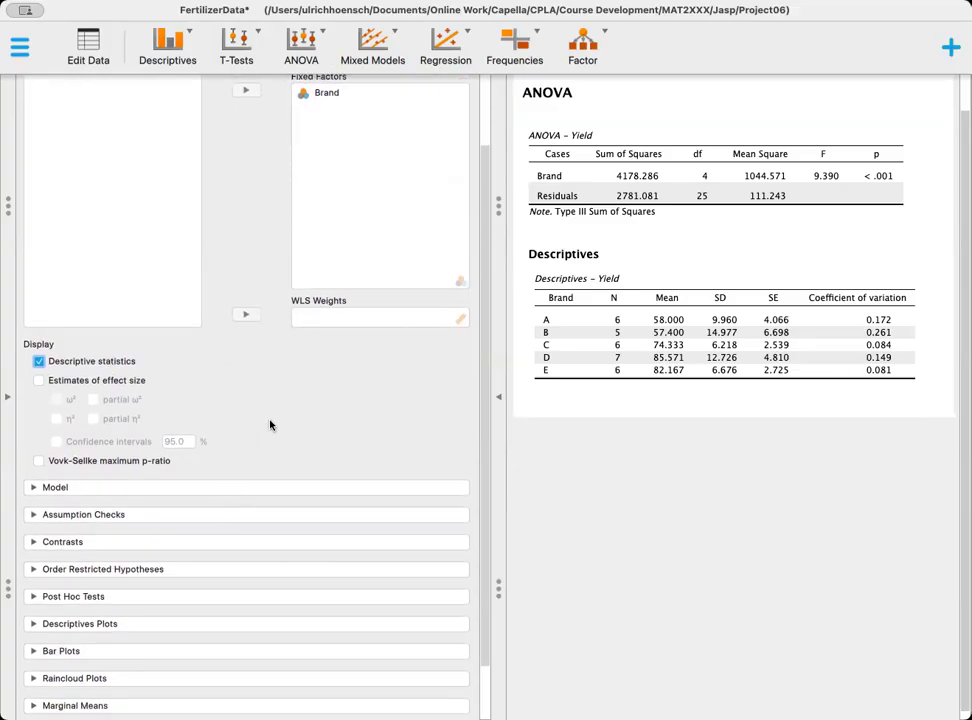
scroll(270, 426, "down", 2)
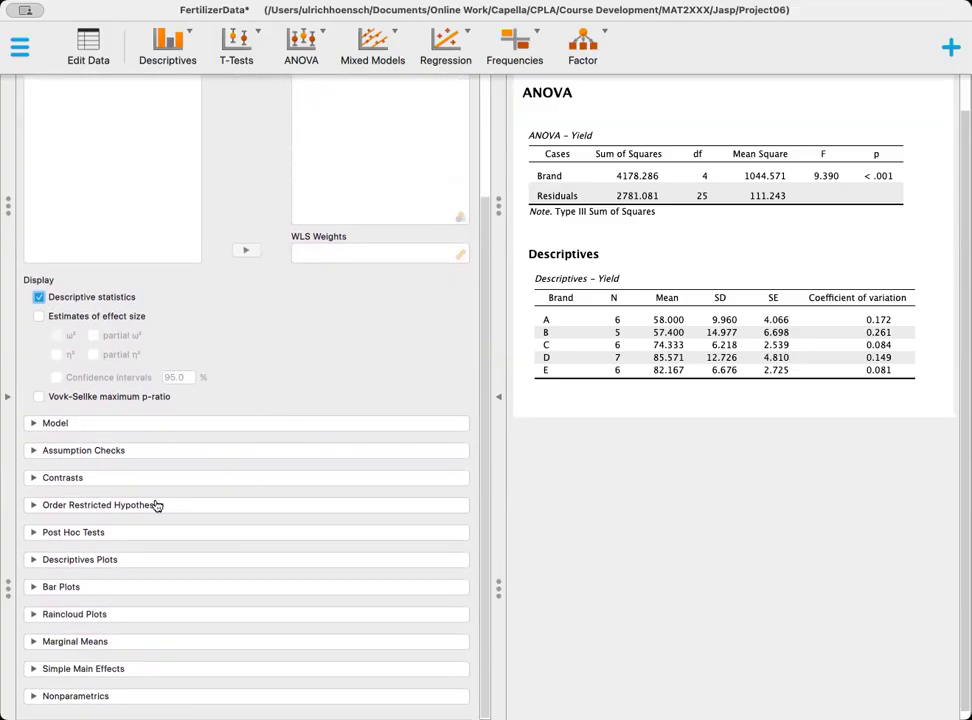
left_click(34, 566)
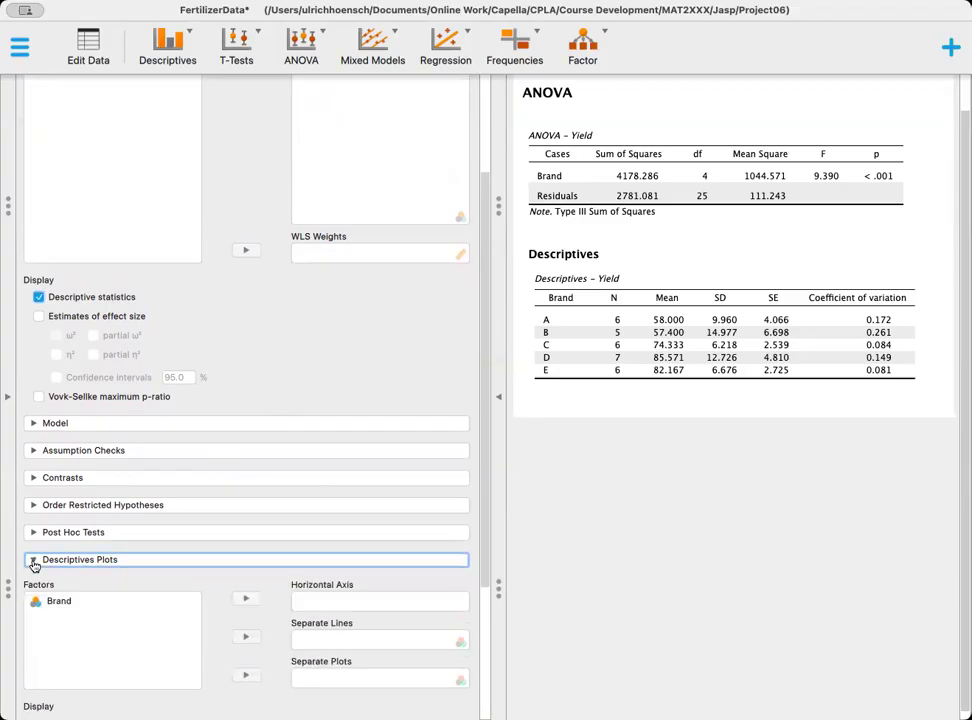
scroll(189, 585, "down", 1)
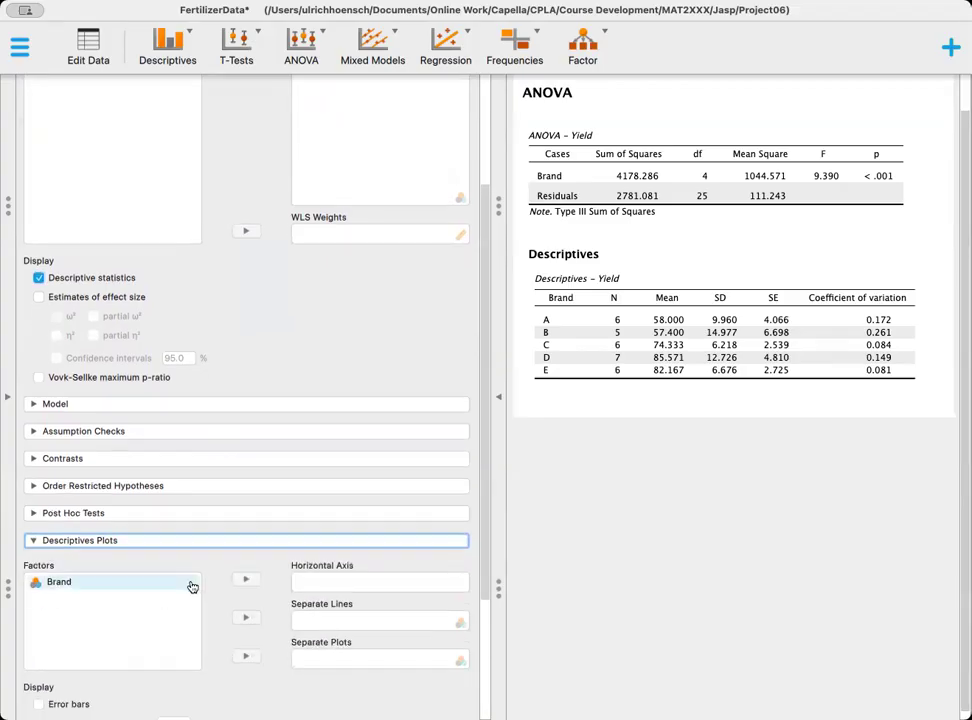
left_click(65, 586)
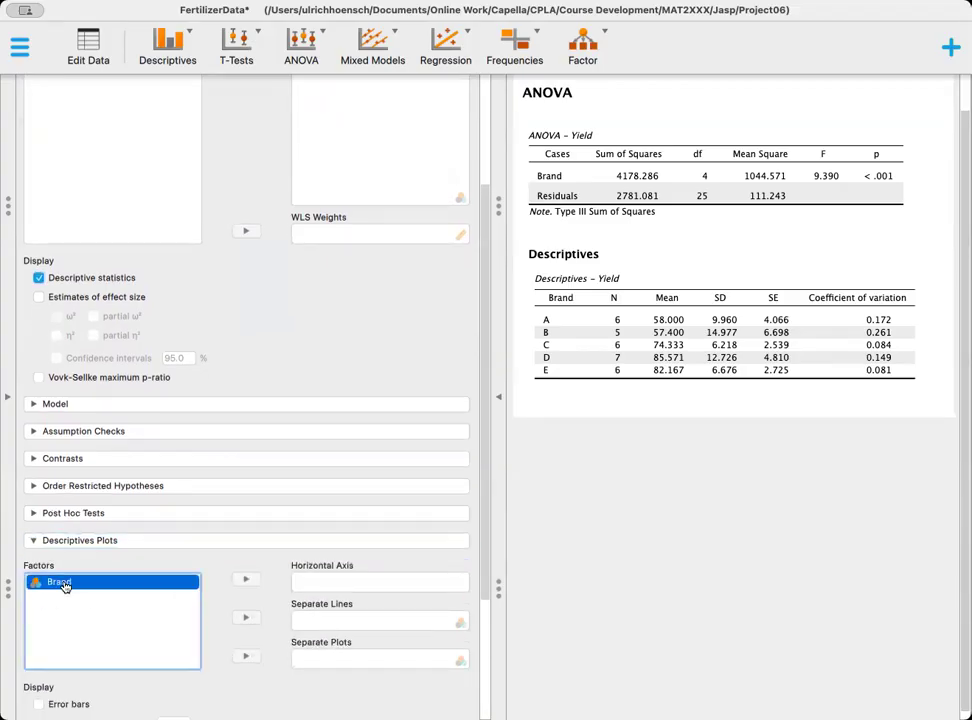
left_click(244, 582)
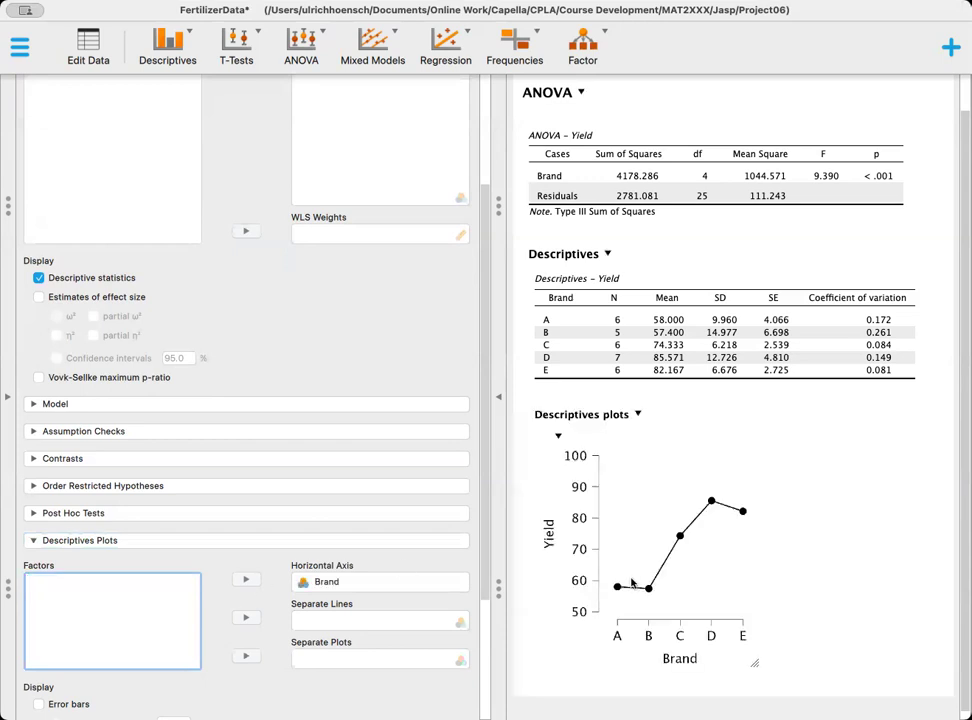
- Show error bars with a 95% confidence interval on the descriptives plot and collapse the ANOVA analysis
scroll(800, 470, "down", 1)
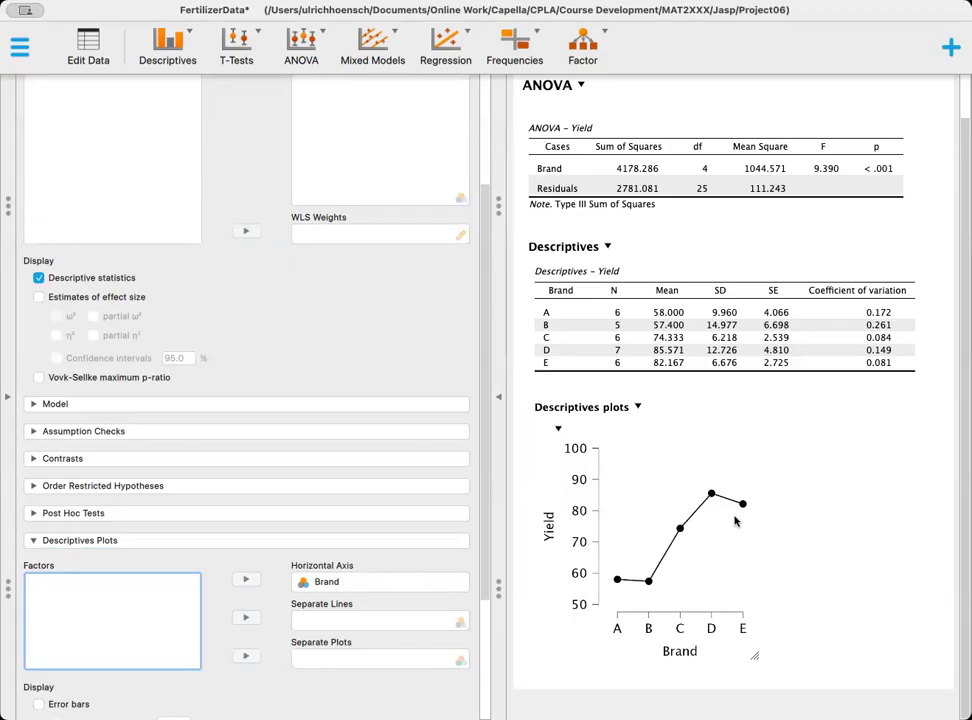
scroll(425, 545, "down", 2)
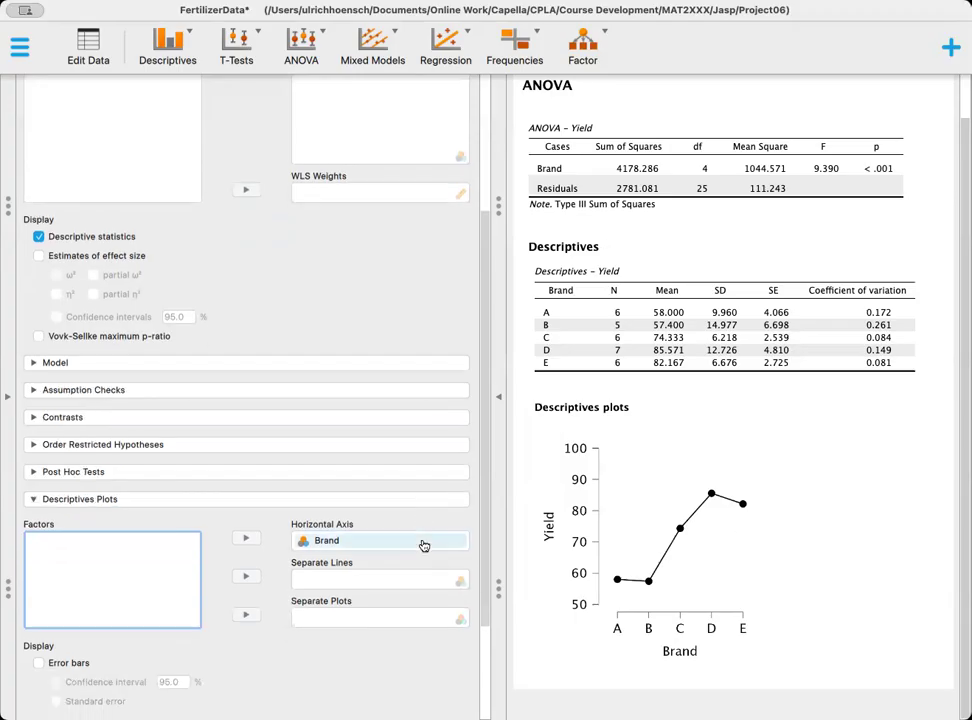
left_click(39, 663)
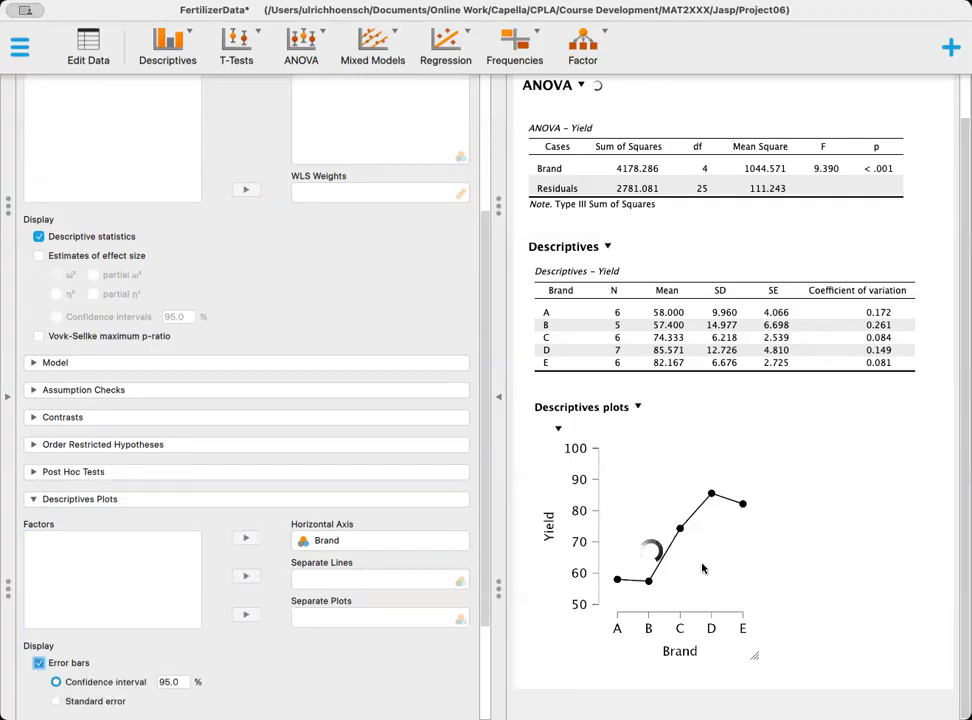
scroll(282, 566, "down", 2)
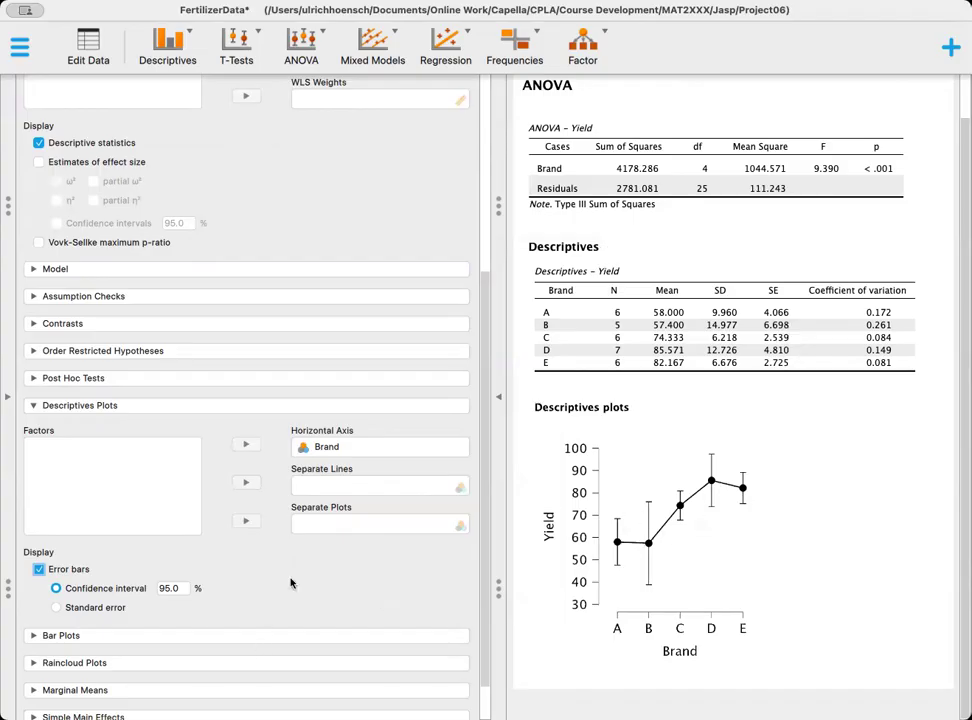
scroll(375, 430, "up", 5)
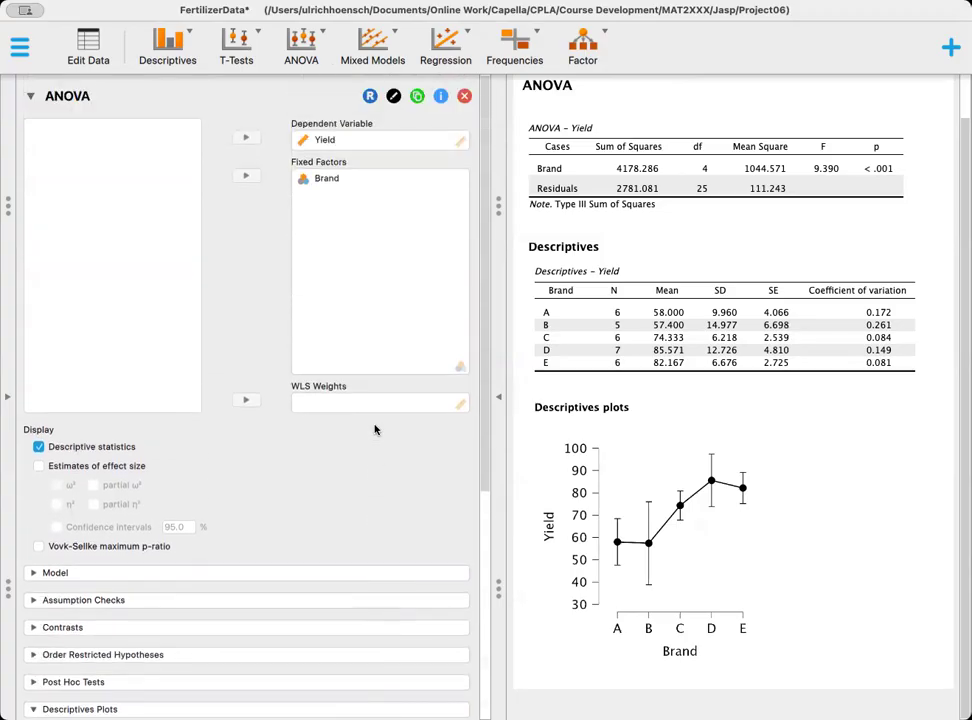
left_click(30, 97)
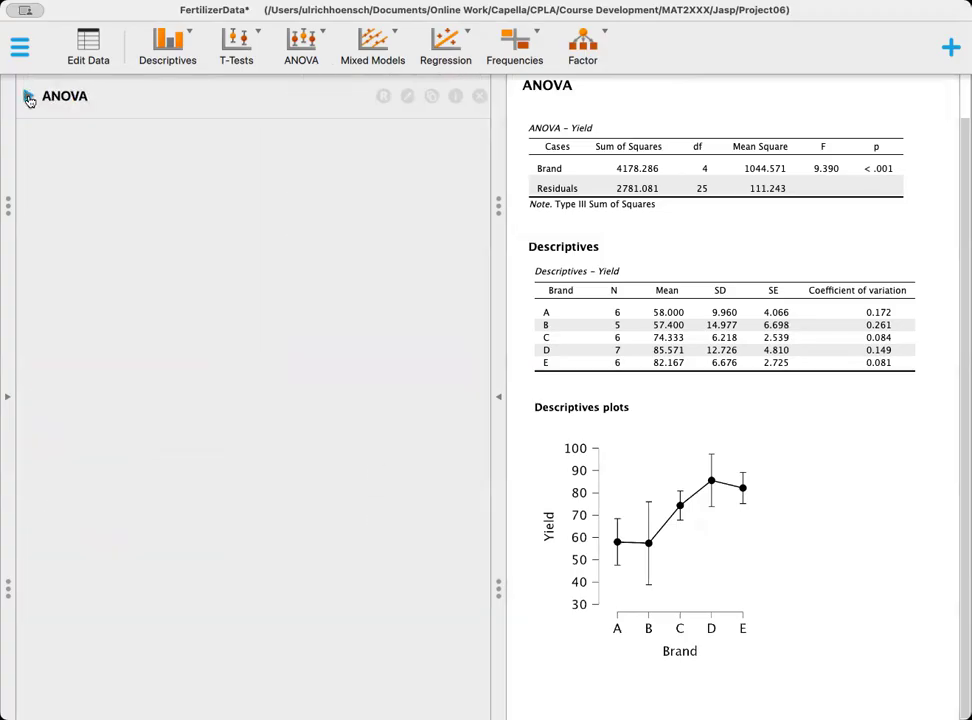
- Create a Descriptive Statistics analysis of the variable Yield, split by Brand
left_click(168, 50)
left_click(172, 86)
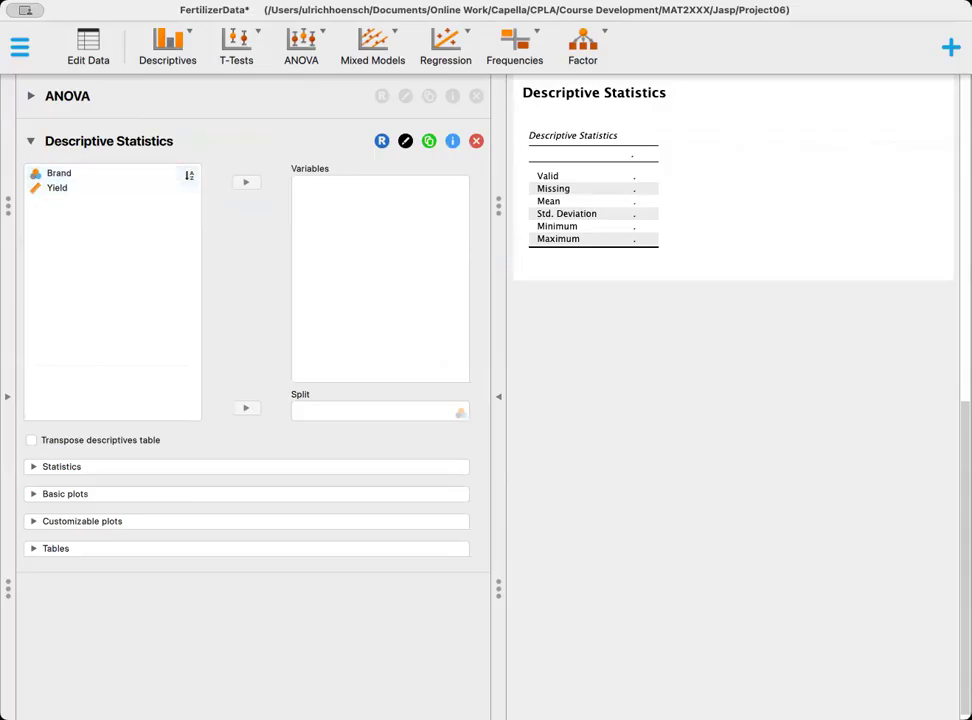
left_click(752, 506)
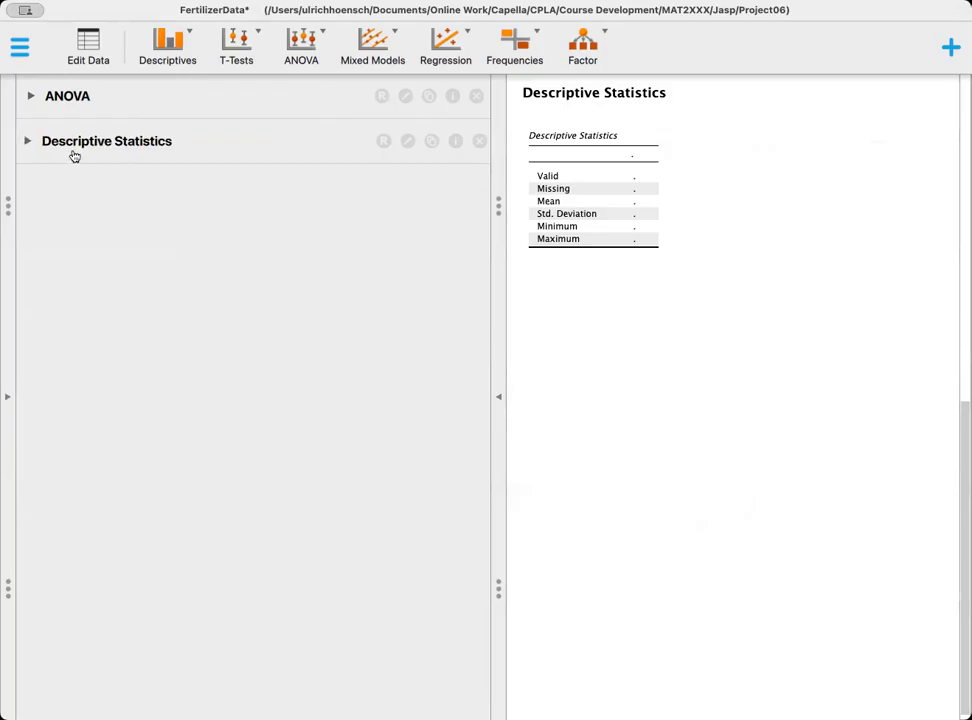
left_click(30, 141)
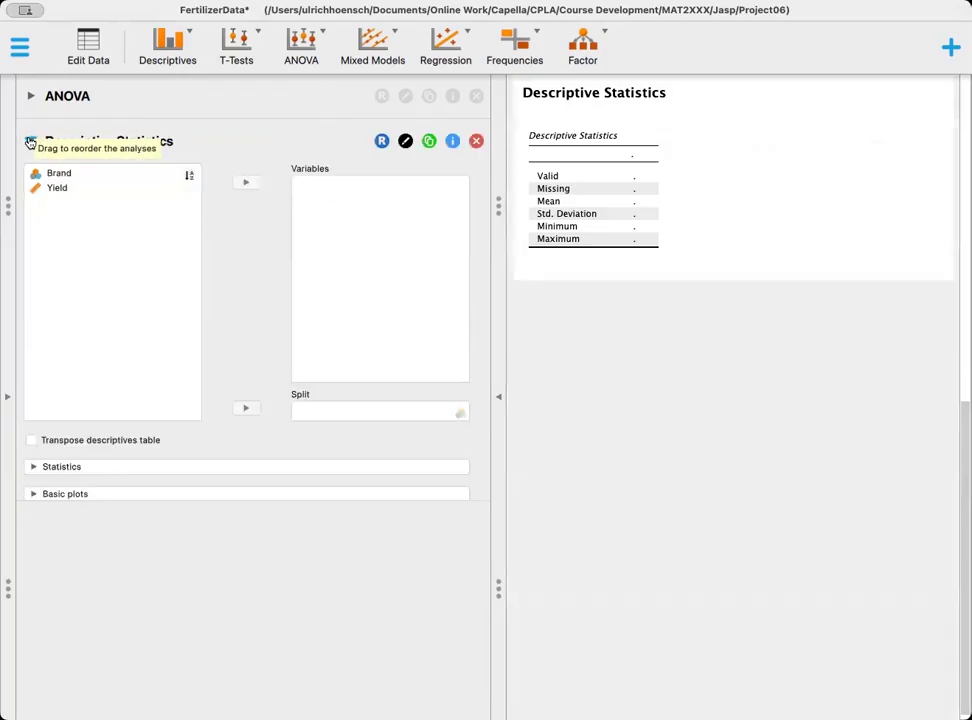
left_click(58, 190)
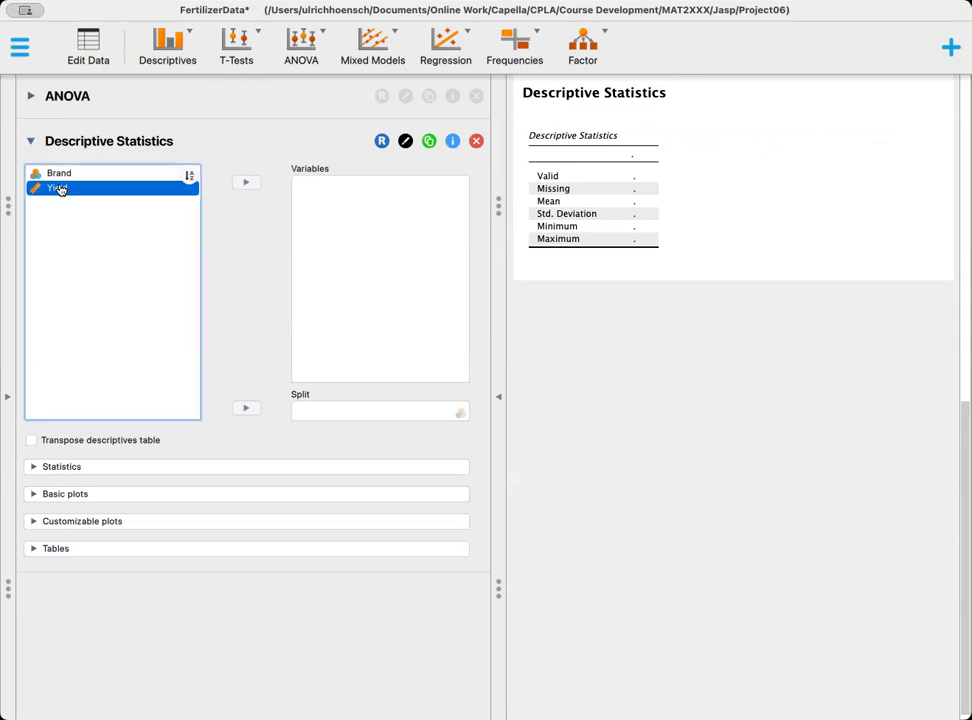
left_click(245, 183)
left_click(61, 175)
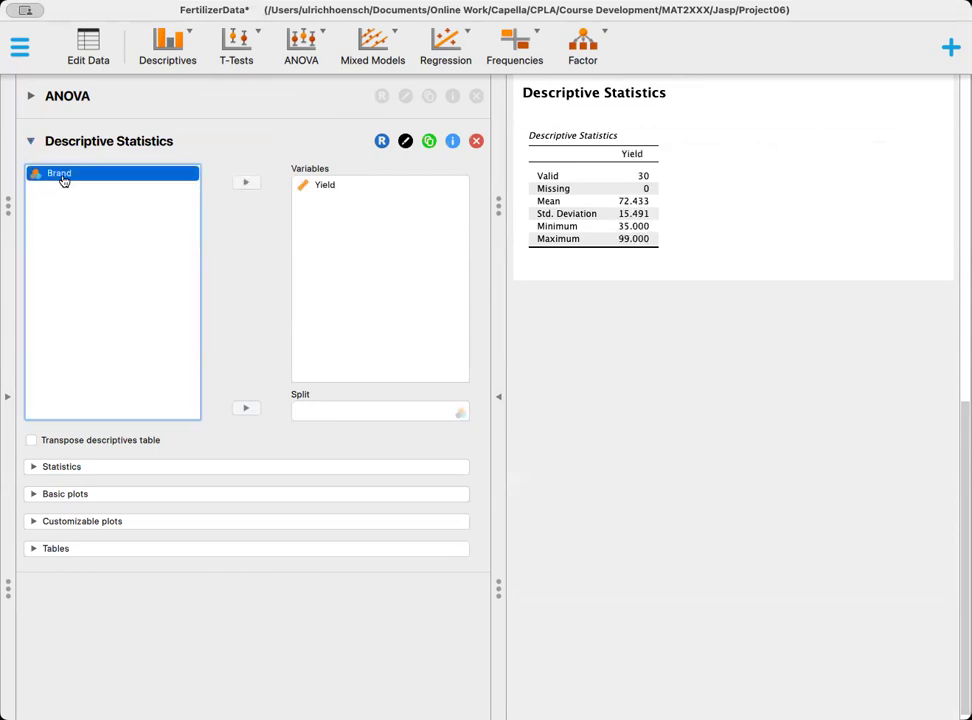
left_click(245, 409)
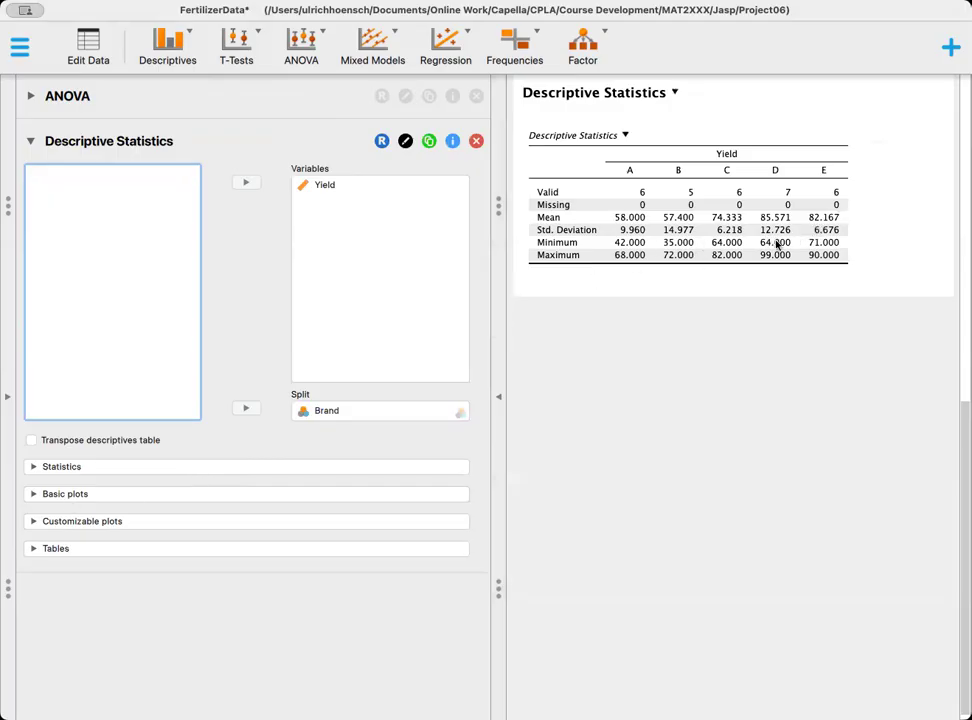
- Add boxplots of Yield by Brand to the Descriptive Statistics analysis
left_click(33, 495)
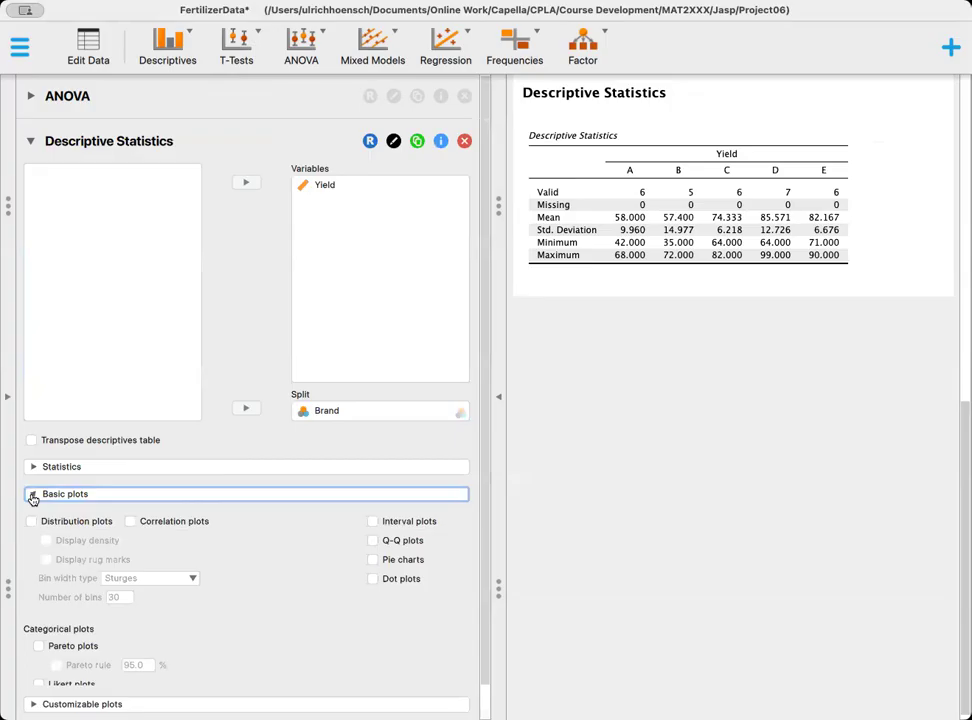
left_click(33, 495)
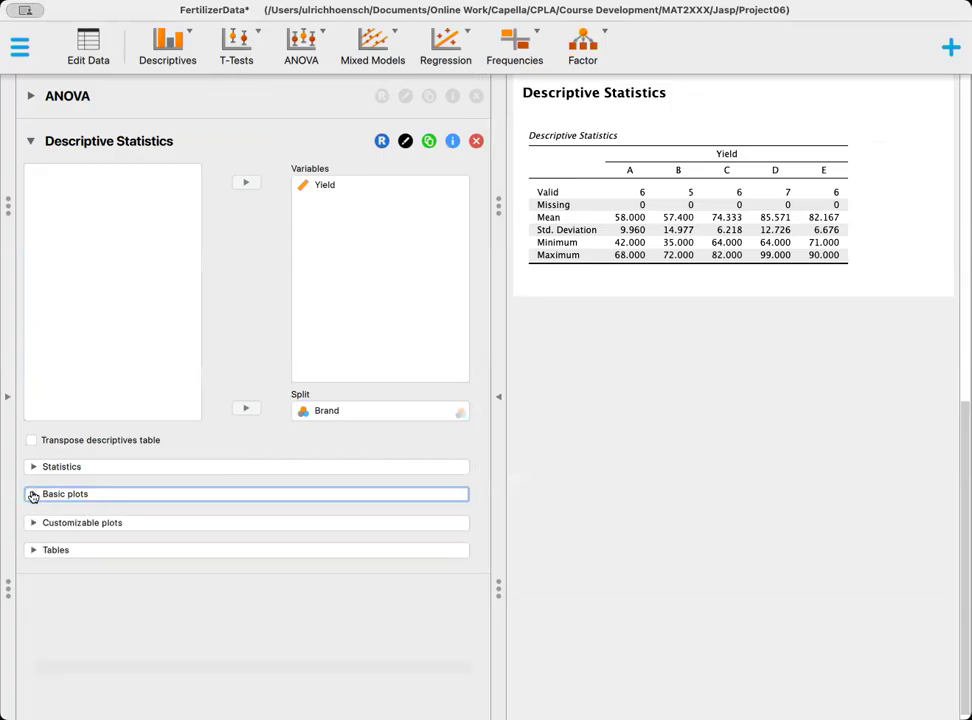
left_click(32, 522)
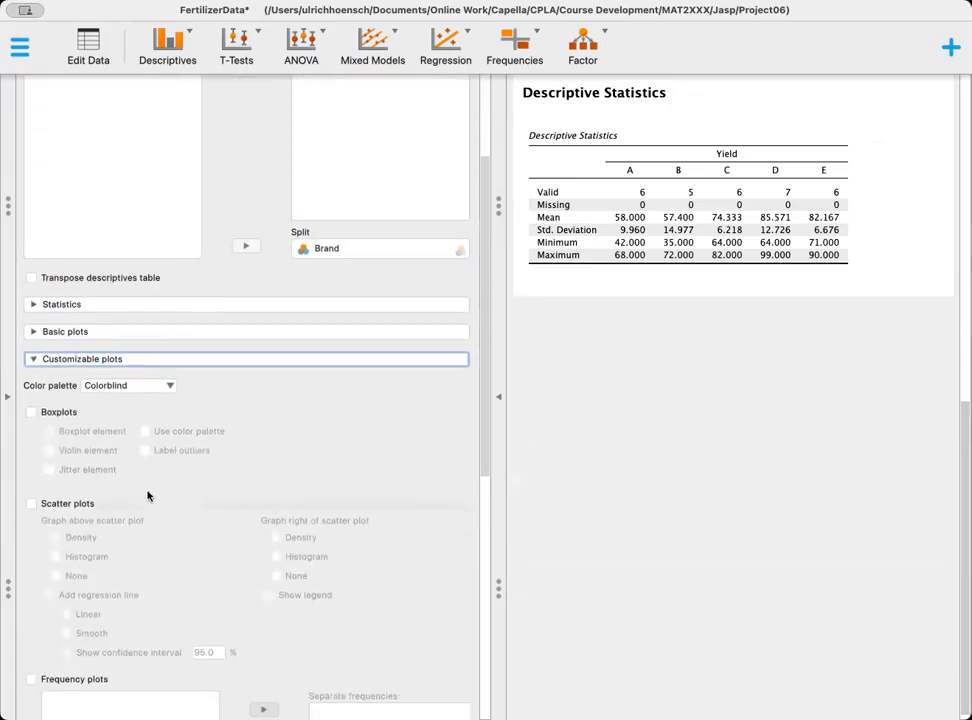
left_click(32, 413)
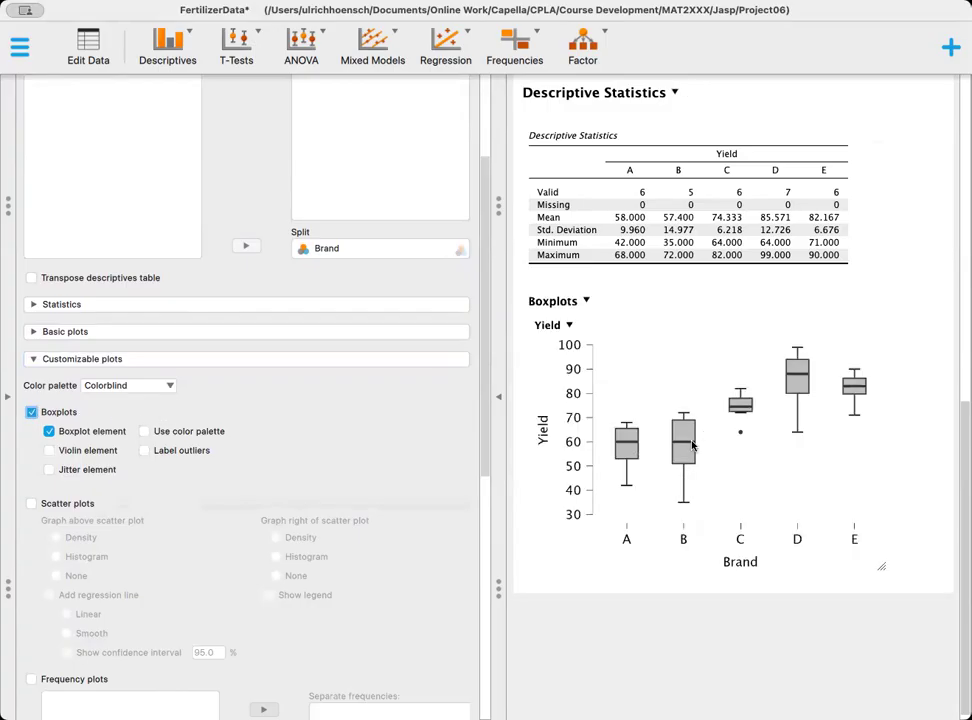
- Set the color palette to ggplot2 and apply it to the boxplots
left_click(172, 389)
left_click(119, 459)
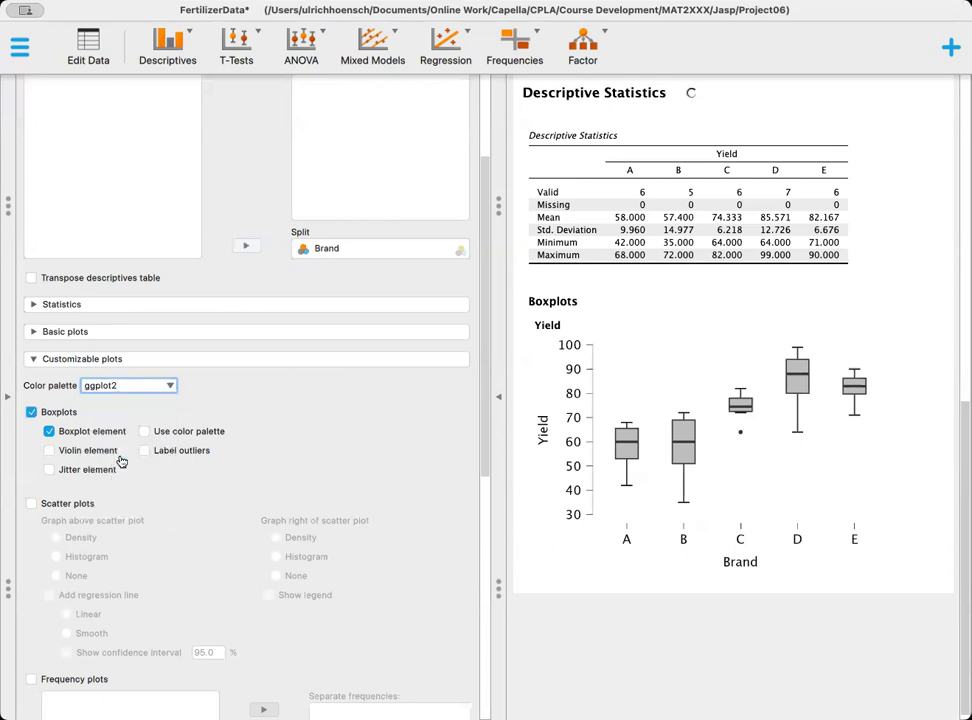
left_click(145, 432)
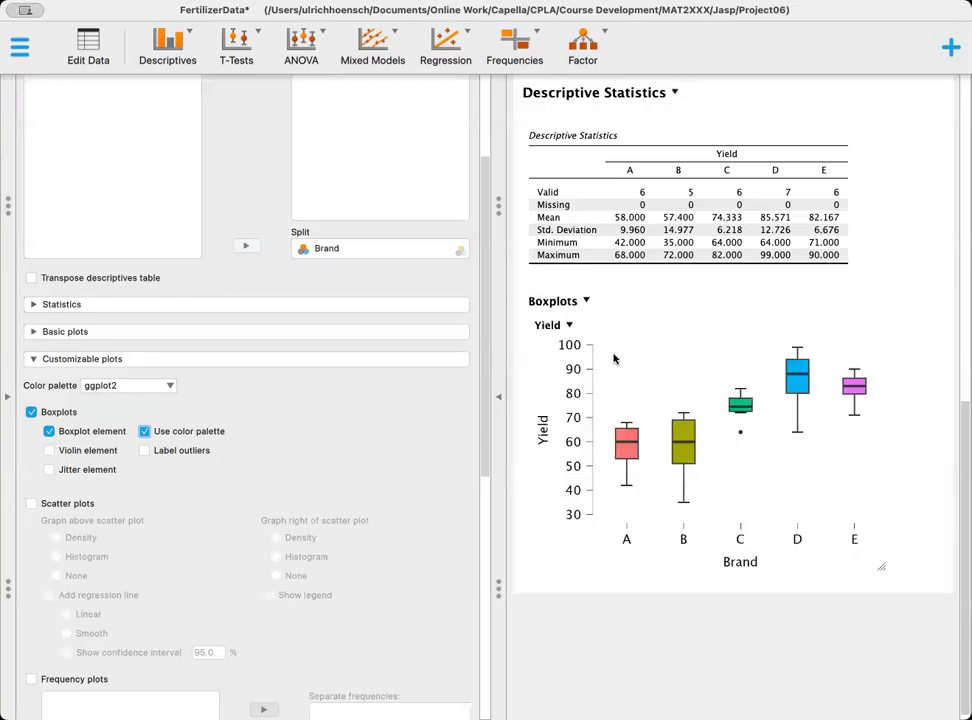
scroll(614, 358, "up", 10)
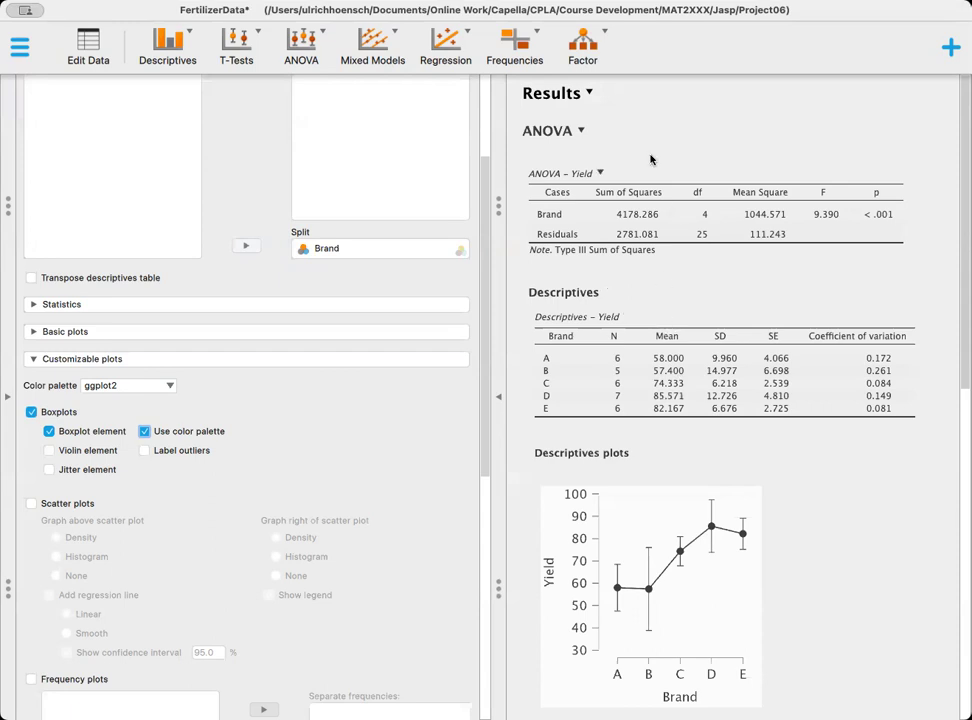
left_click(591, 93)
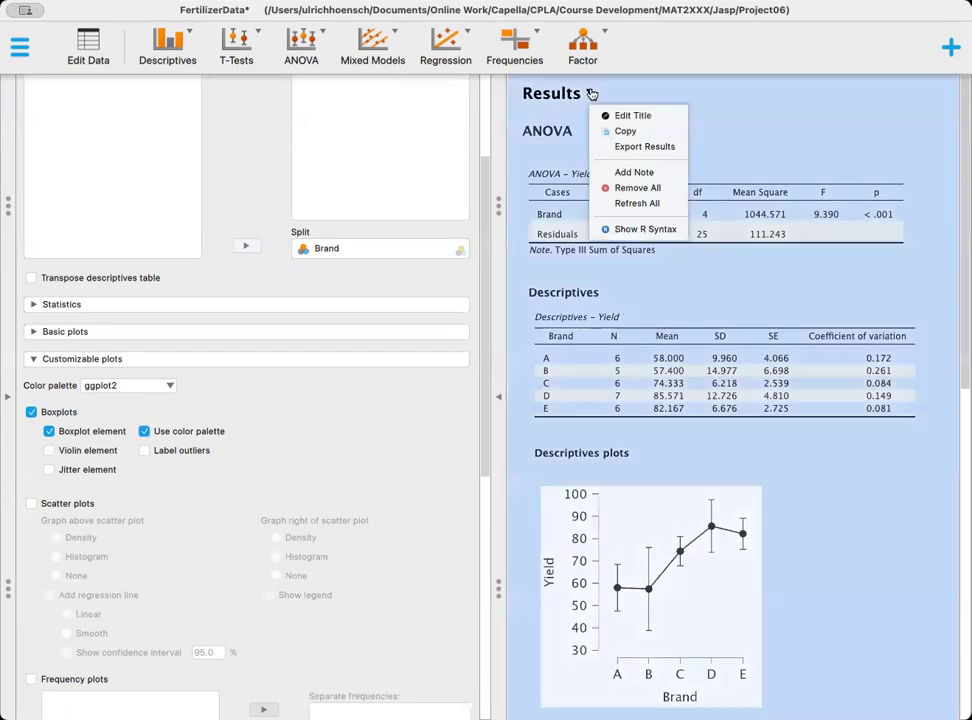
left_click(621, 148)
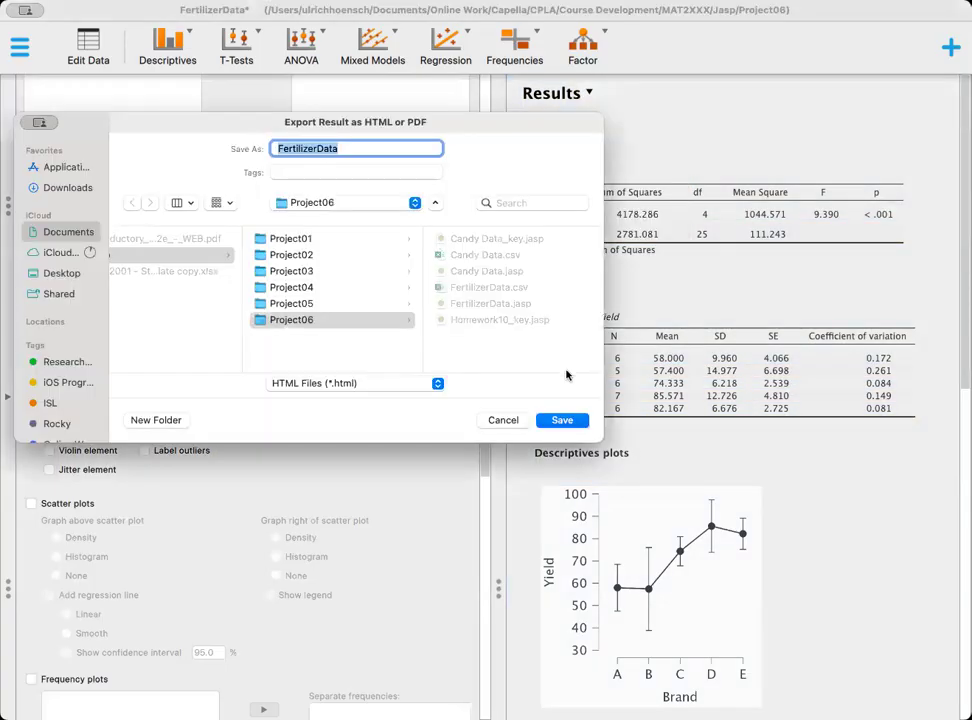
left_click(438, 384)
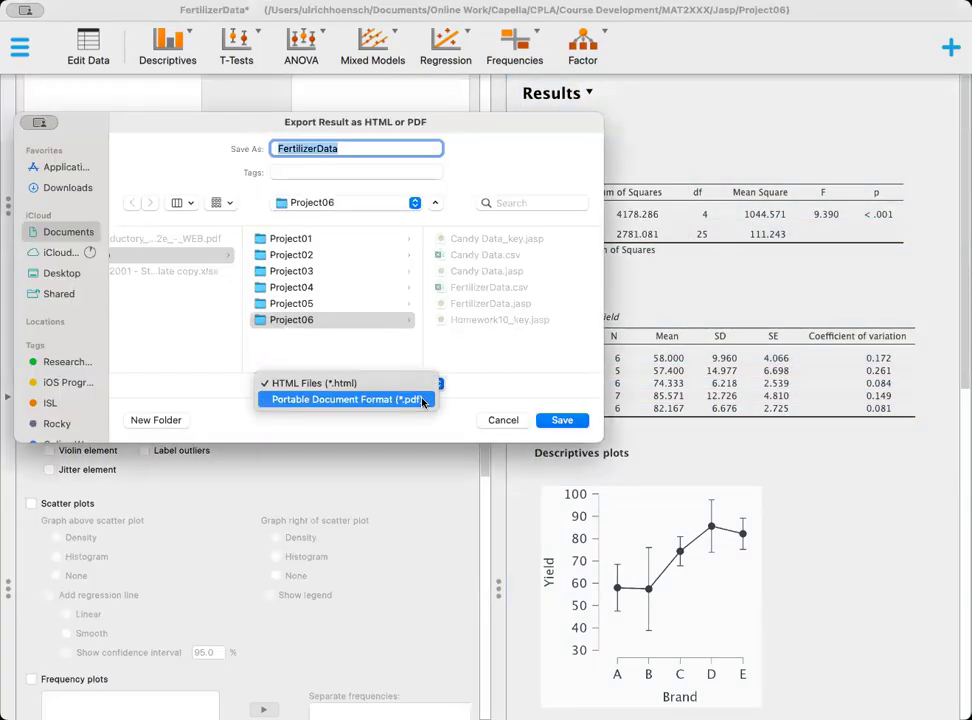
left_click(420, 398)
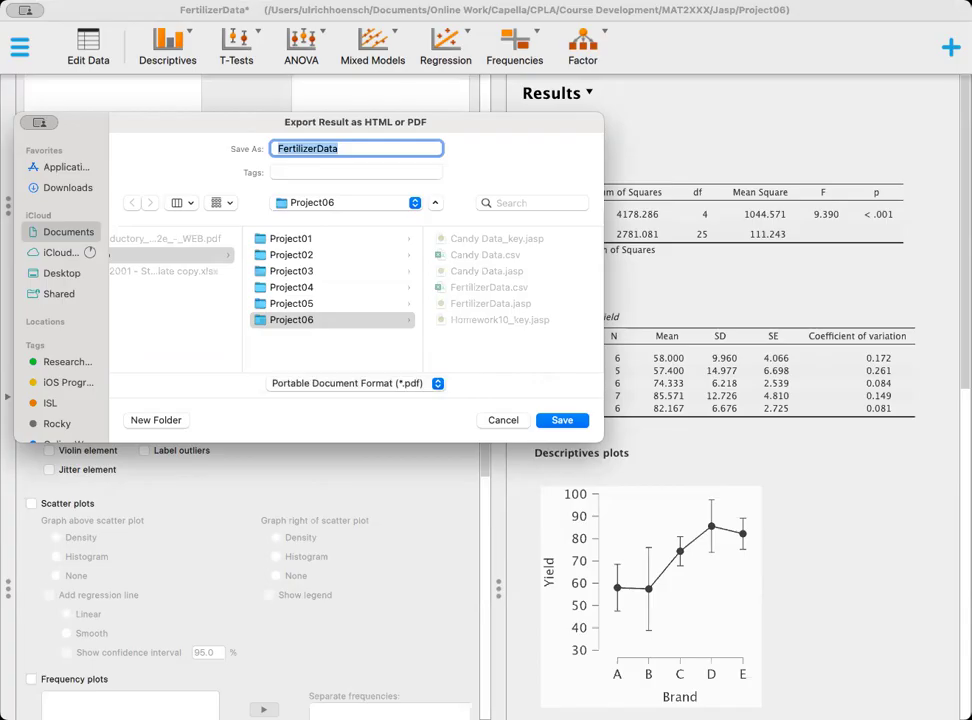
left_click(500, 421)
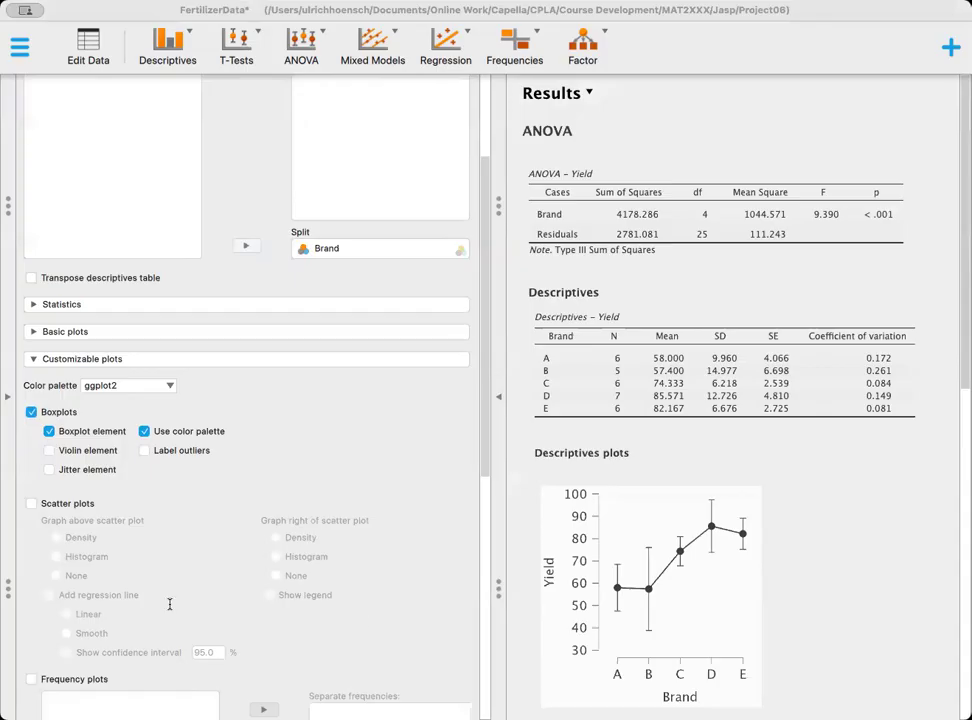
- Reopen the settings of the ANOVA analysis from its results
left_click(828, 540)
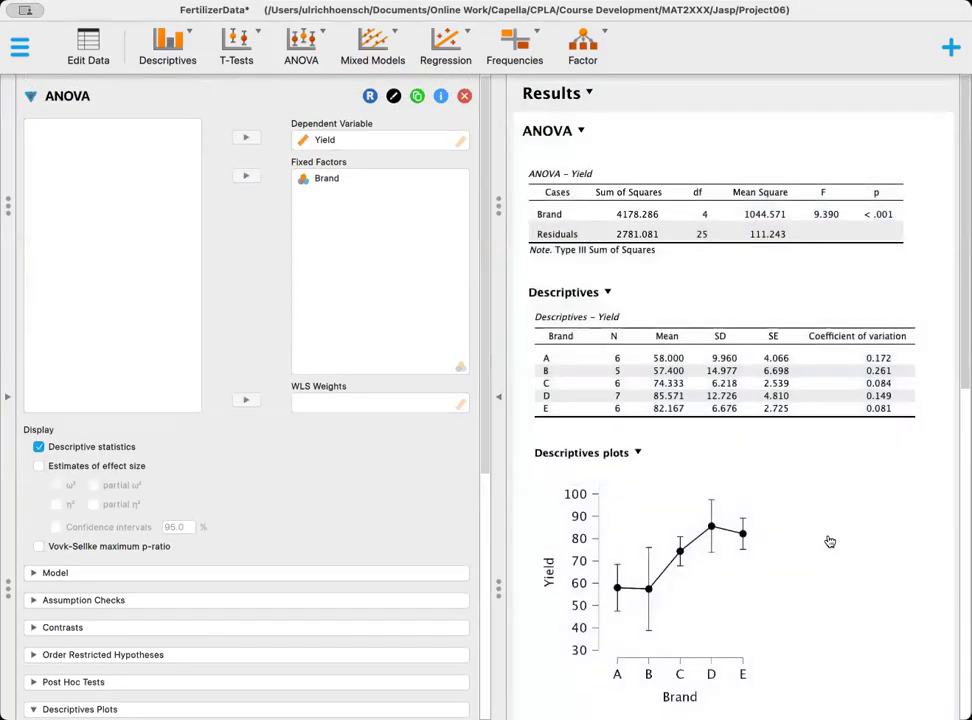